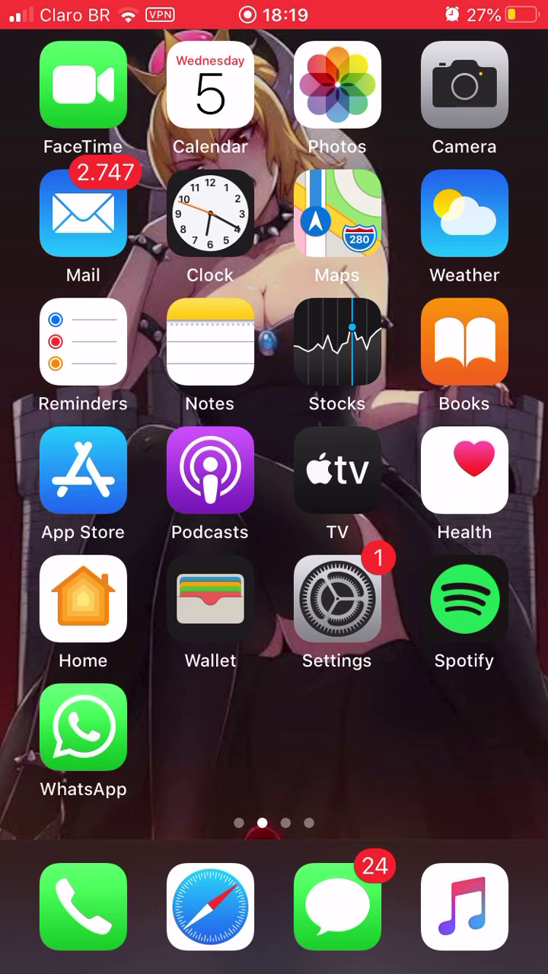
Step: Launch Calendar and return to Wednesday 5 February 2020 from the February month overview
left_click(210, 85)
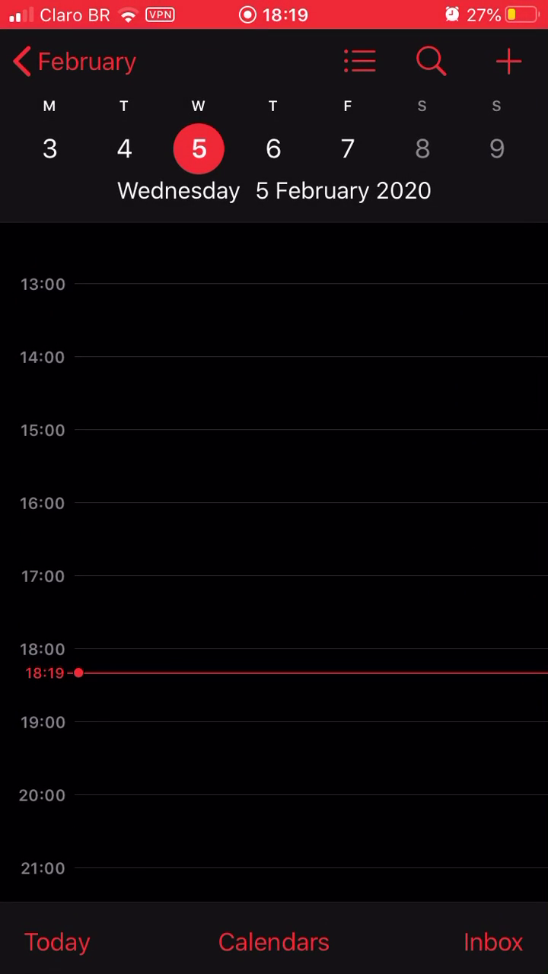
left_click(75, 61)
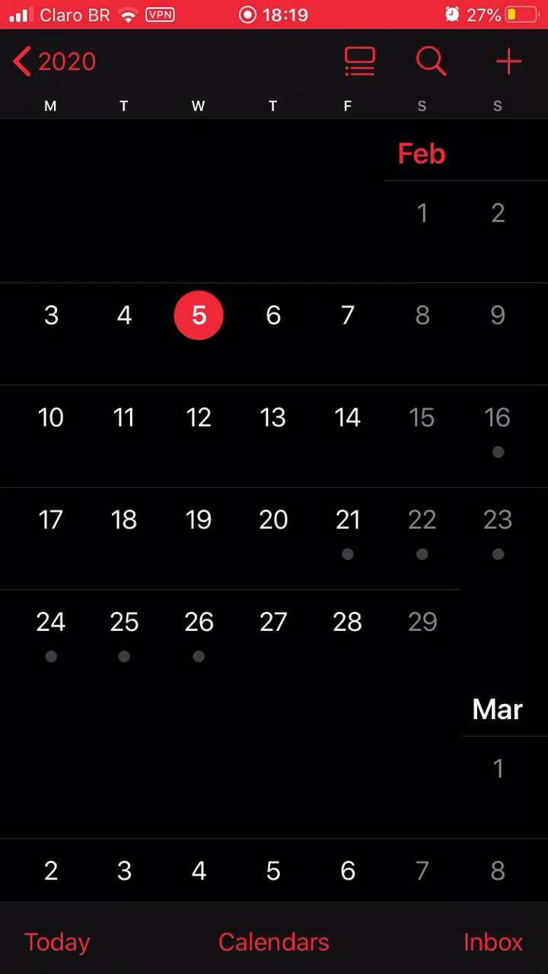
left_click(422, 212)
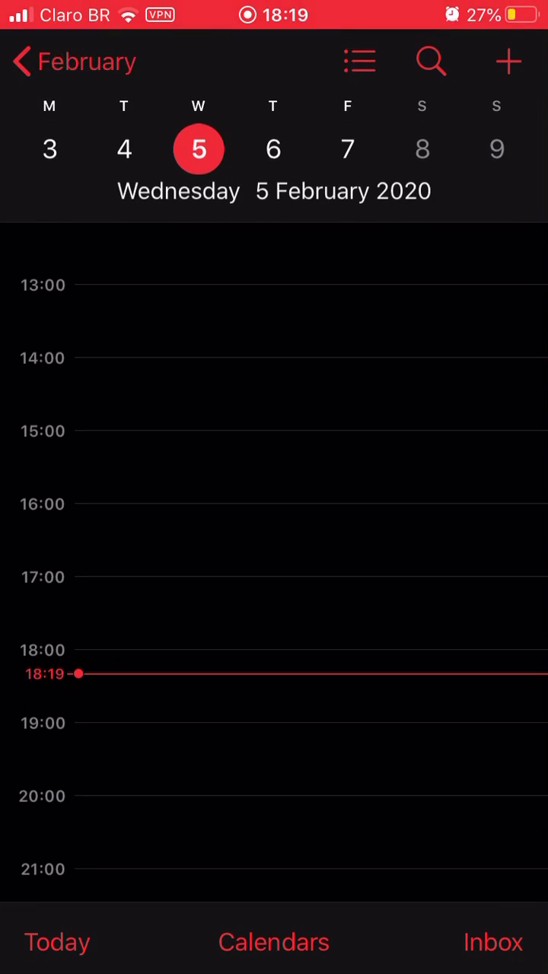
scroll(274, 563, "up", 2)
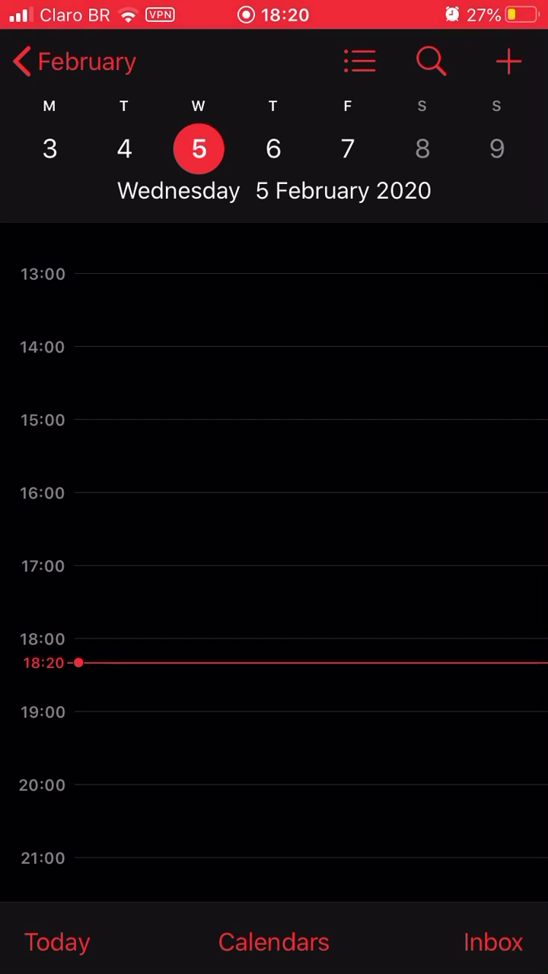
scroll(284, 559, "down", 2)
scroll(283, 560, "up", 2)
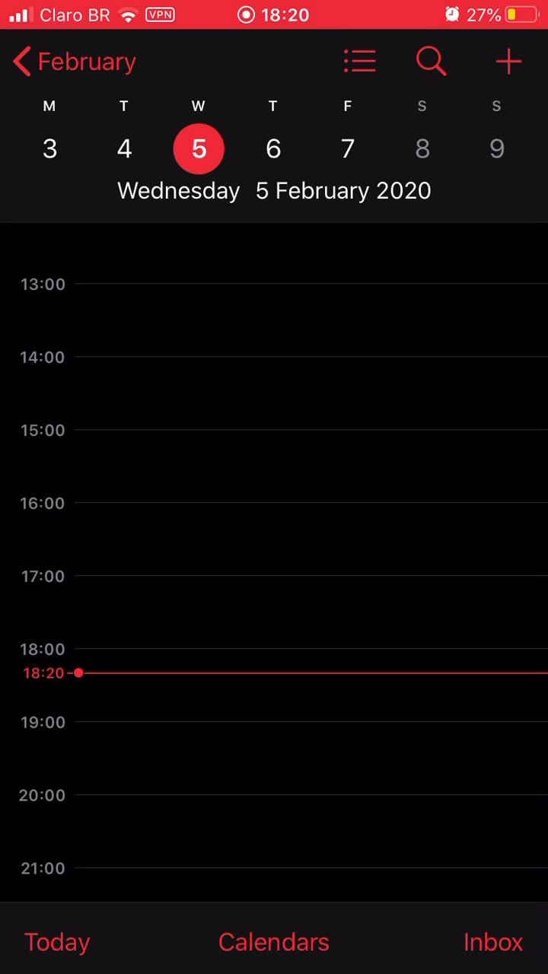
scroll(274, 563, "down", 1)
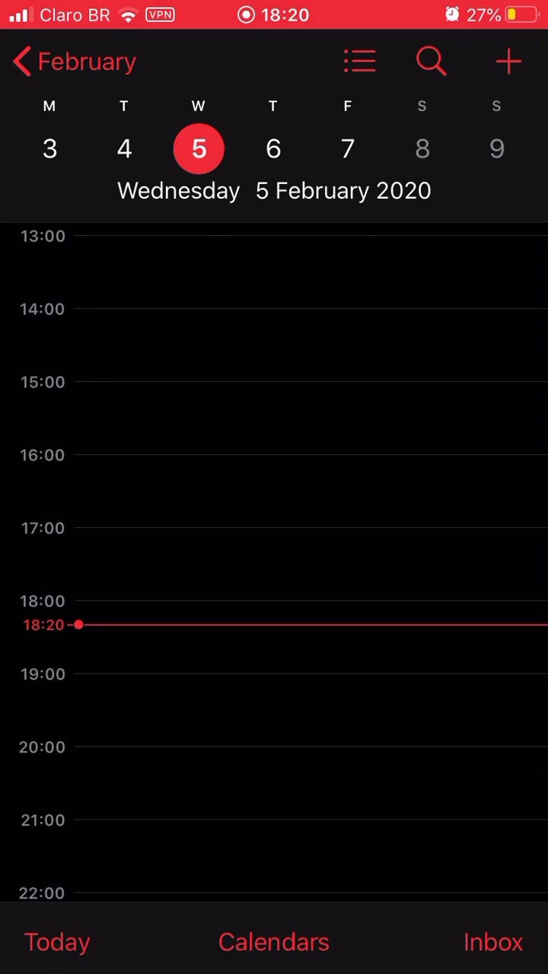
left_click(74, 61)
left_click(198, 265)
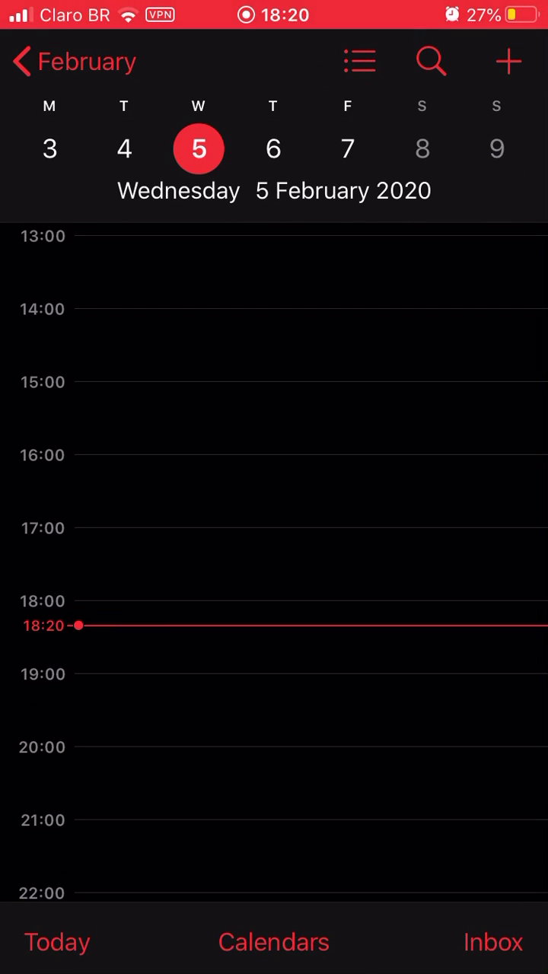
Step: Check the device's calendar list down to Feriados, then go to the Settings app
left_click(273, 942)
scroll(274, 532, "down", 3)
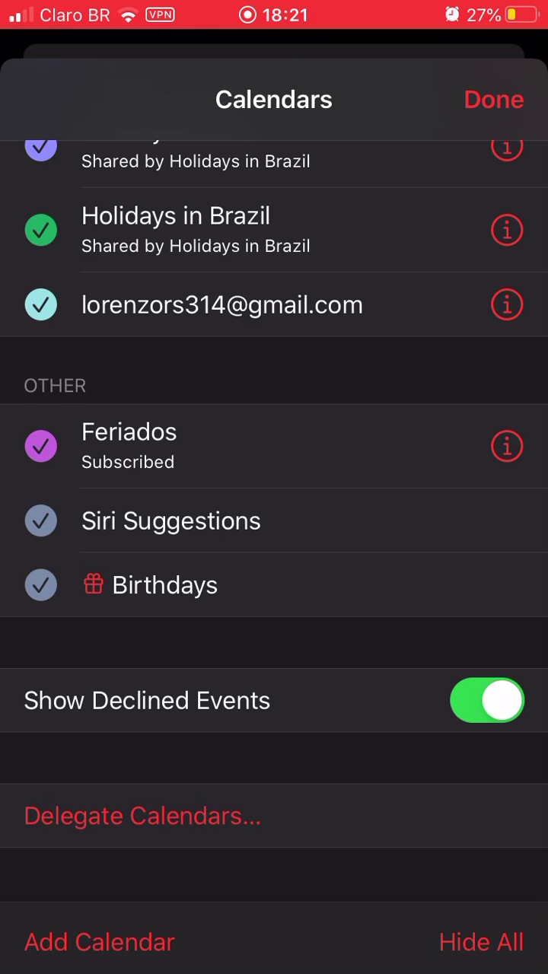
left_click_drag(274, 487, 274, 544)
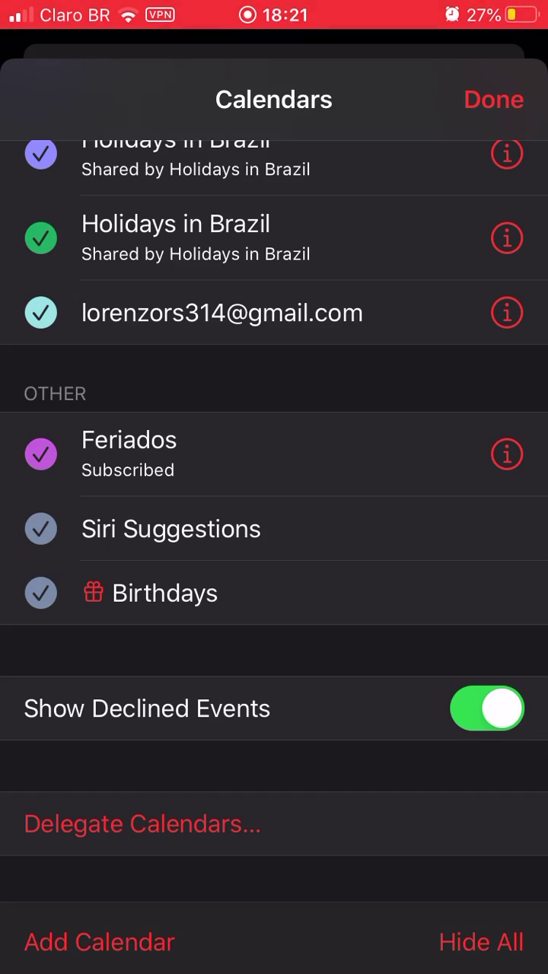
left_click_drag(274, 967, 274, 342)
left_click(352, 598)
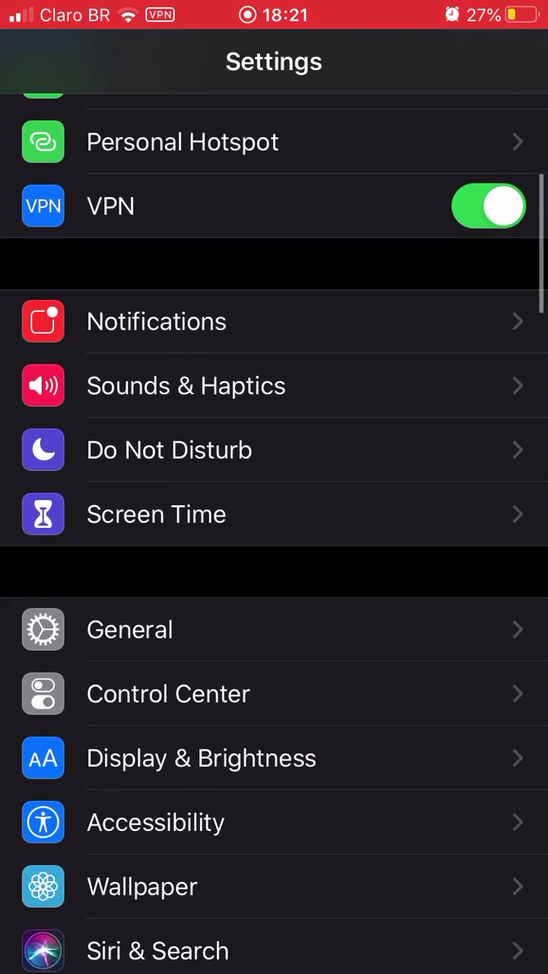
mouse_move(274, 685)
left_mouse_down()
mouse_move(274, 365)
mouse_move(273, 457)
left_mouse_up()
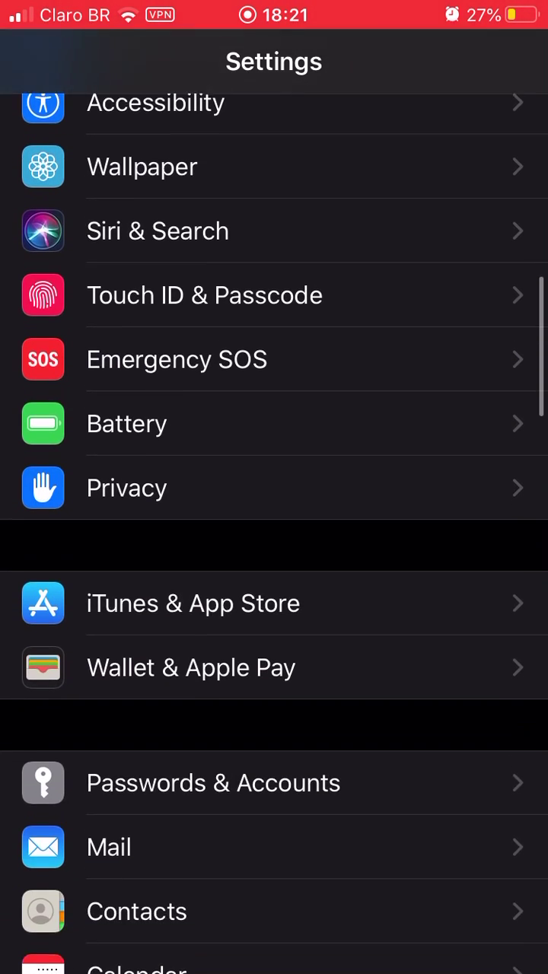
Step: Open Passwords & Accounts to see the iCloud, Outlook, Gmail and other accounts
left_click(274, 676)
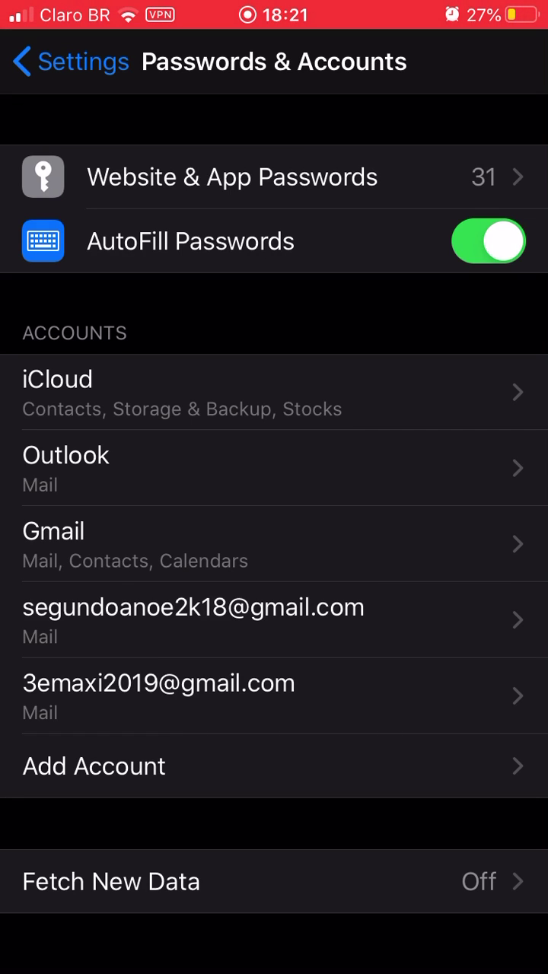
Step: Open the Gmail account page and cancel the Stop screen recording alert
left_click(129, 544)
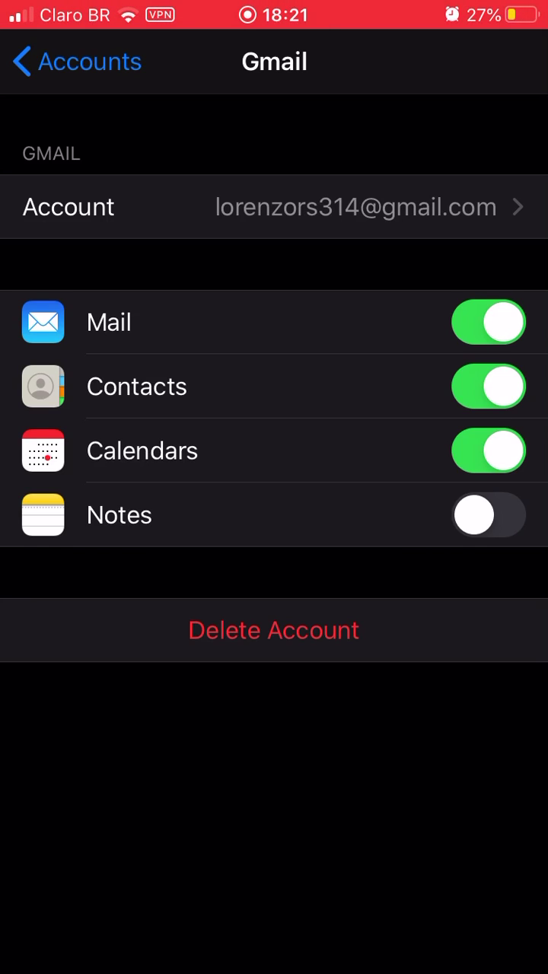
left_click(274, 15)
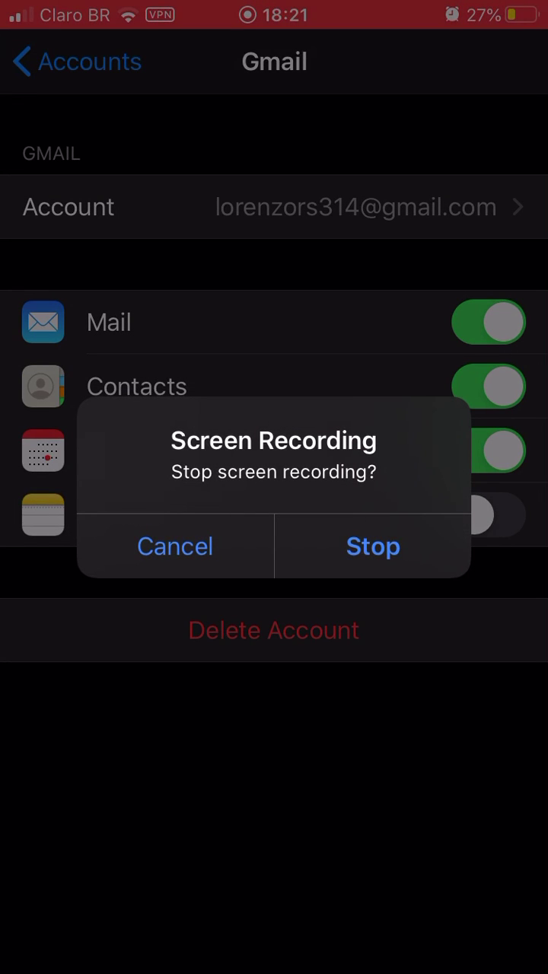
left_click(175, 546)
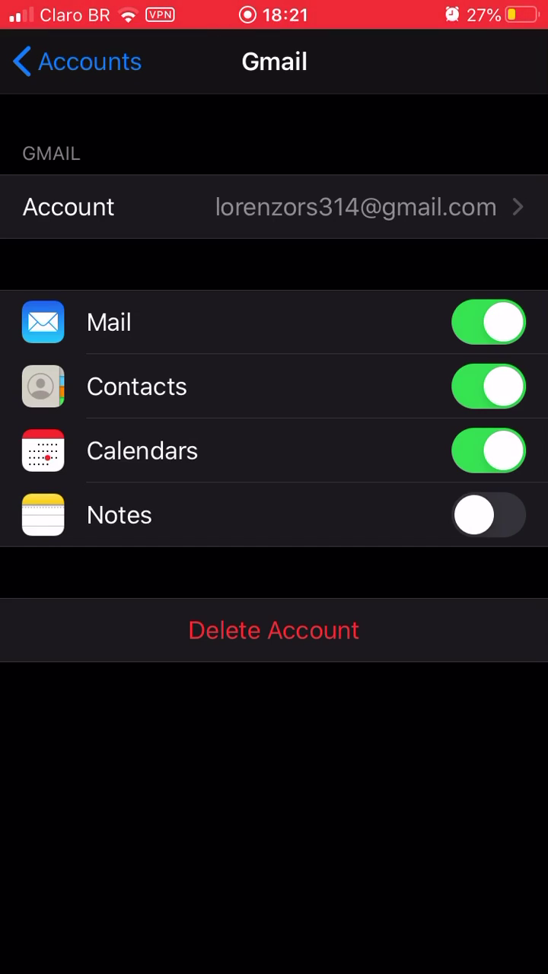